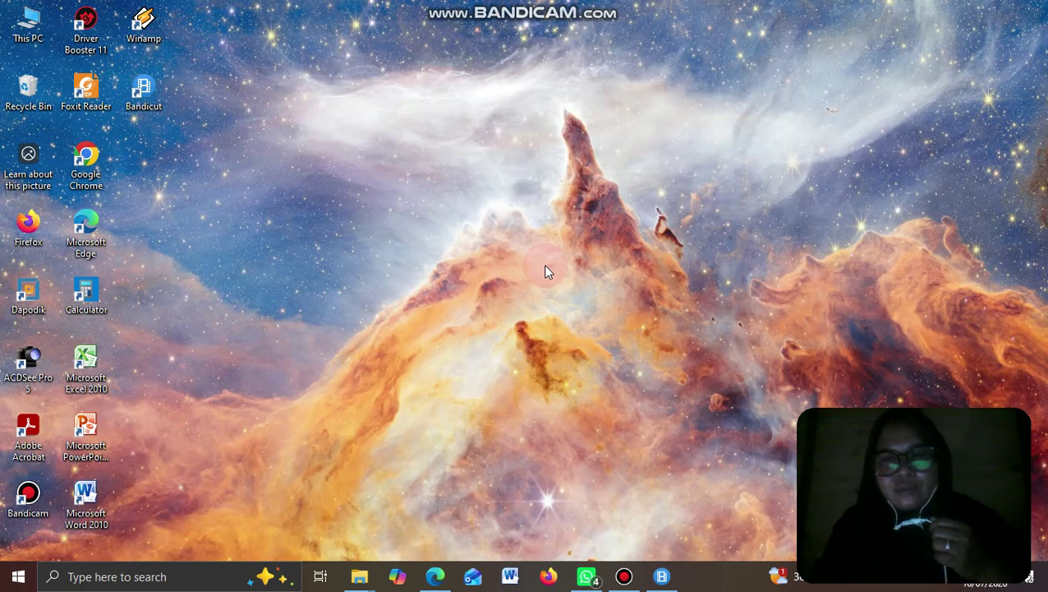
Switch to Microsoft Edge and read the introduction to Skills in the ChatGPT skill-creator conversation
click(436, 576)
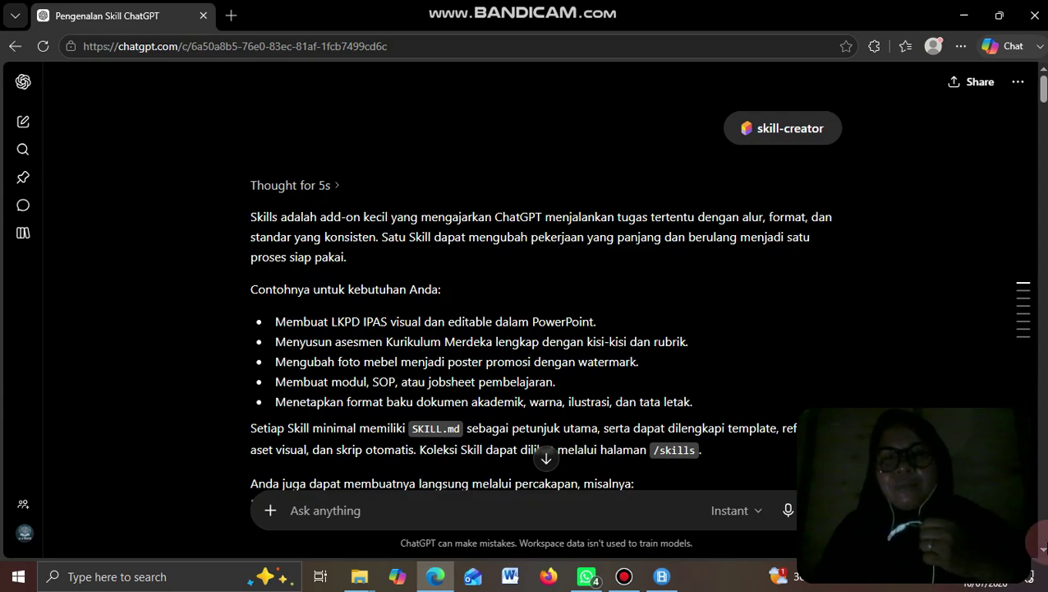
scroll(546, 279, down, 4)
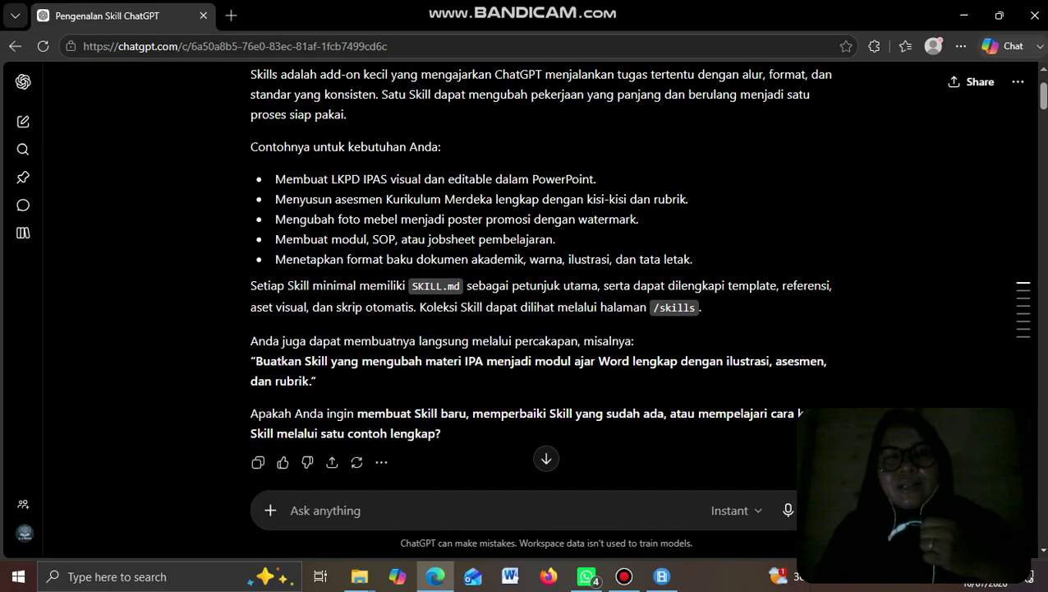
scroll(546, 279, down, 1)
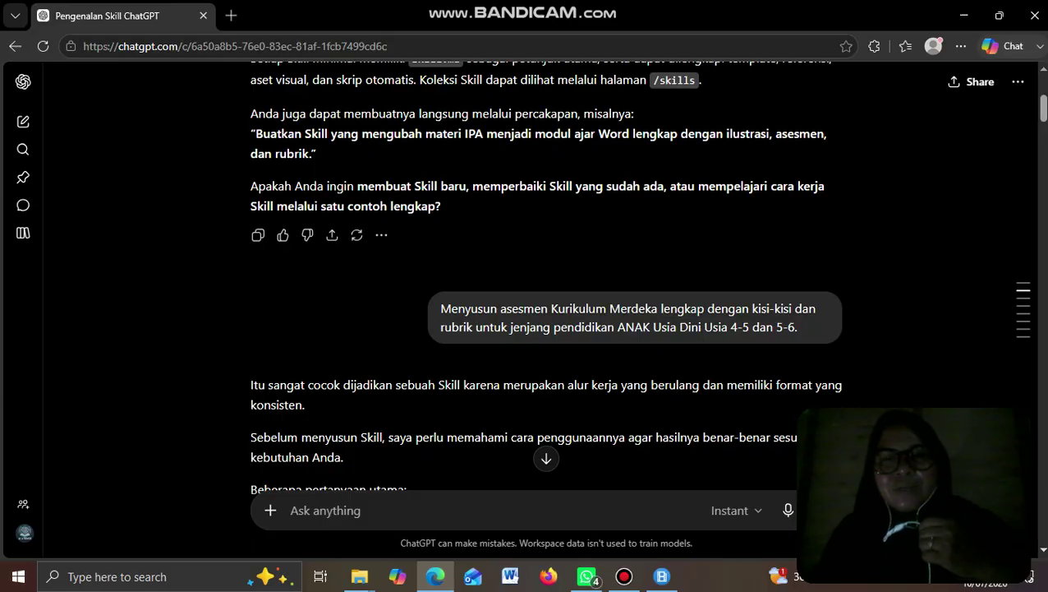
scroll(546, 279, down, 2)
Review the Kurikulum Merdeka assessment Skill request for ages 4-5 and 5-6 and ChatGPT's questions on aspects, input, output and connectors
scroll(546, 279, down, 1)
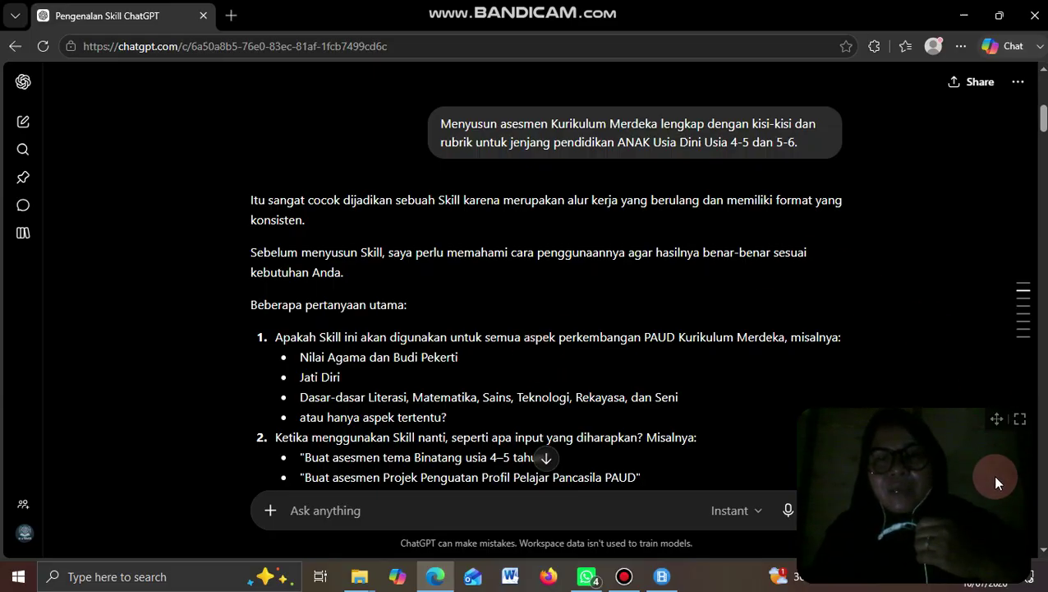
scroll(1042, 548, down, 2)
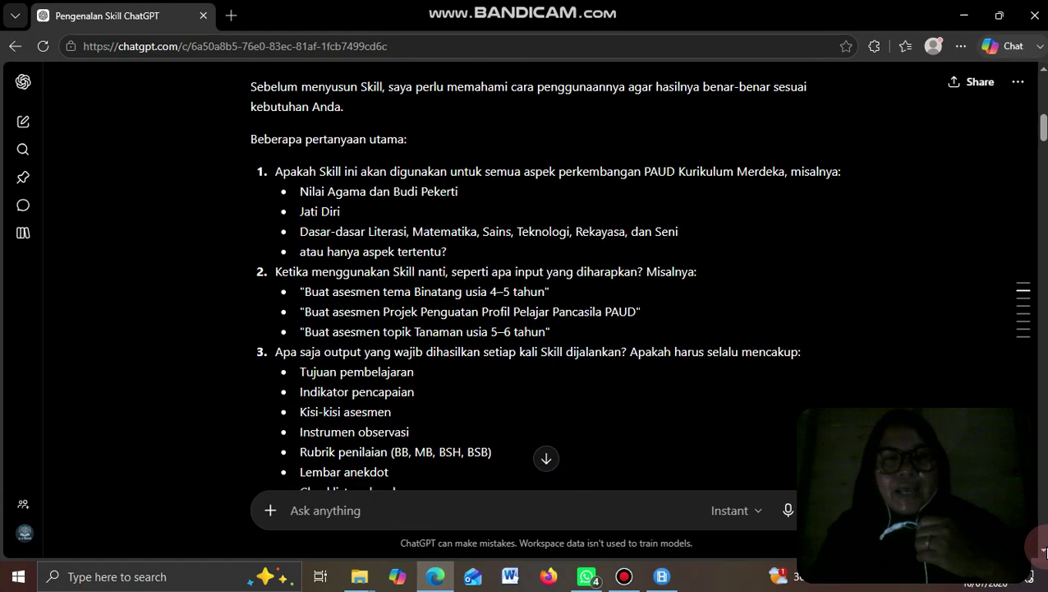
click(1042, 549)
click(1041, 548)
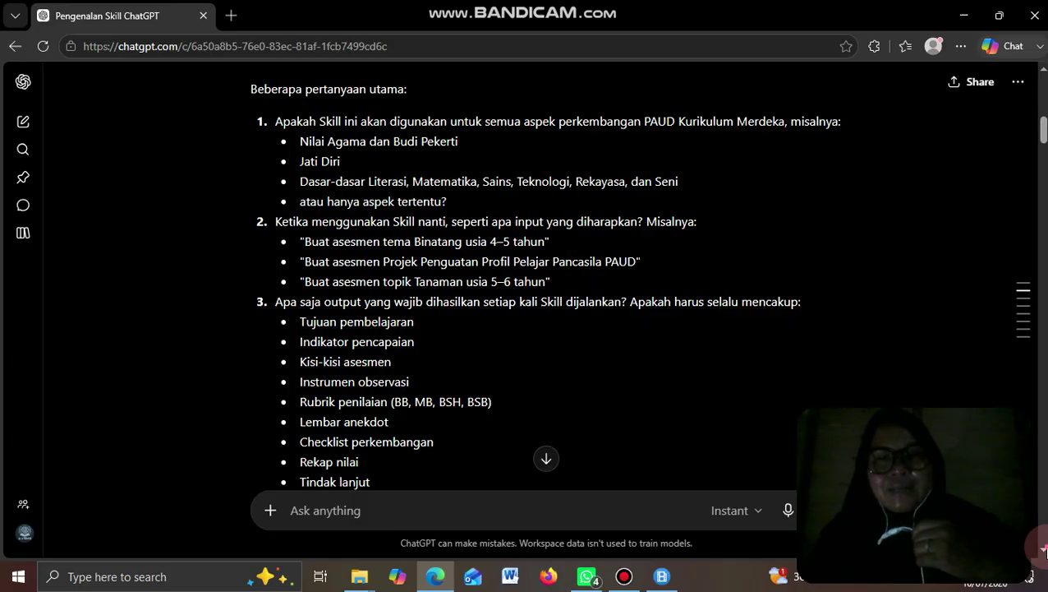
scroll(1043, 549, down, 4)
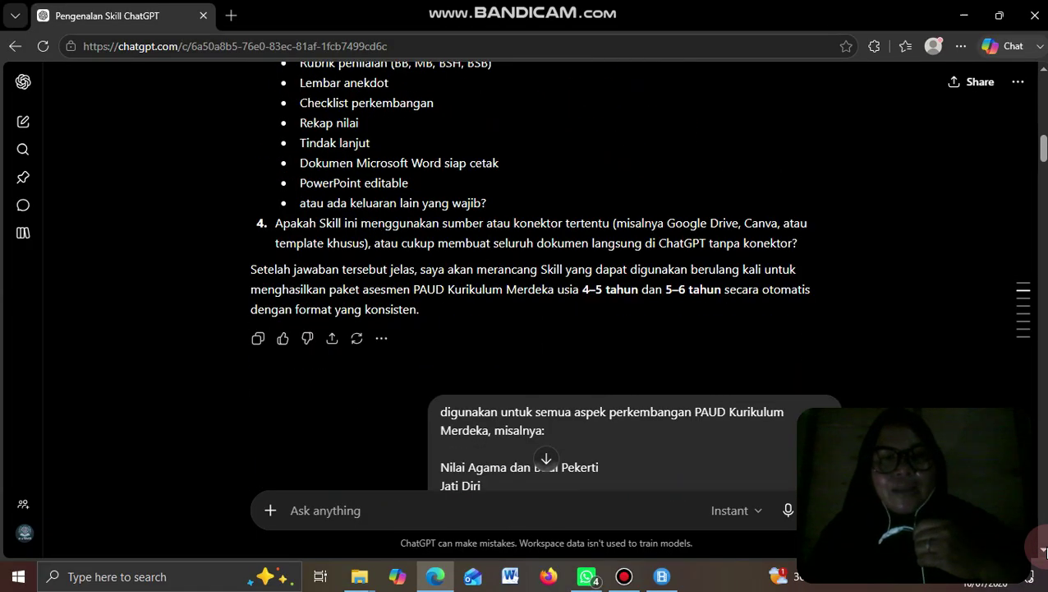
scroll(1042, 549, down, 1)
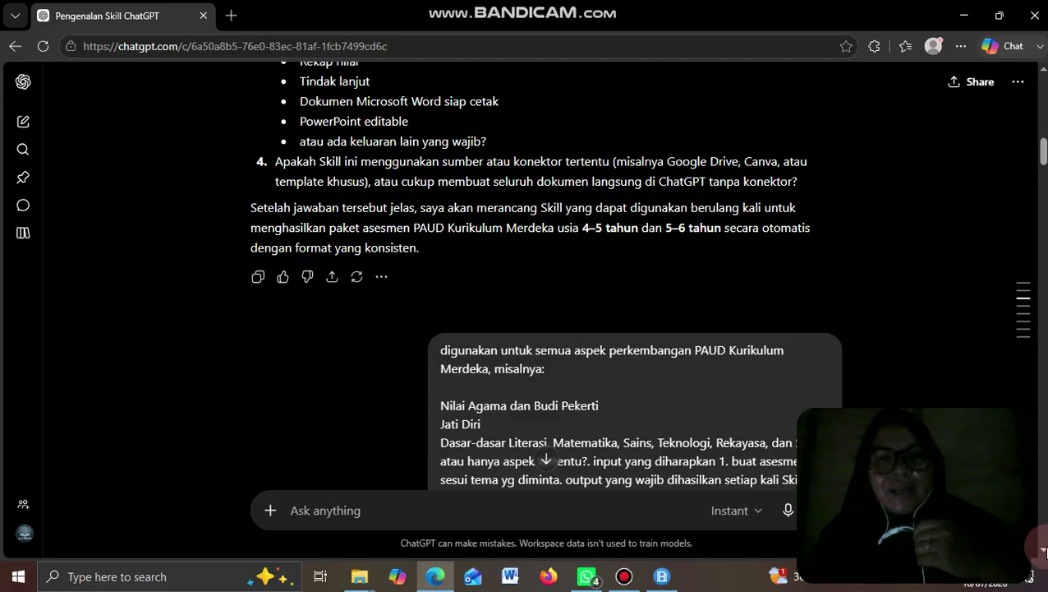
scroll(1044, 549, down, 2)
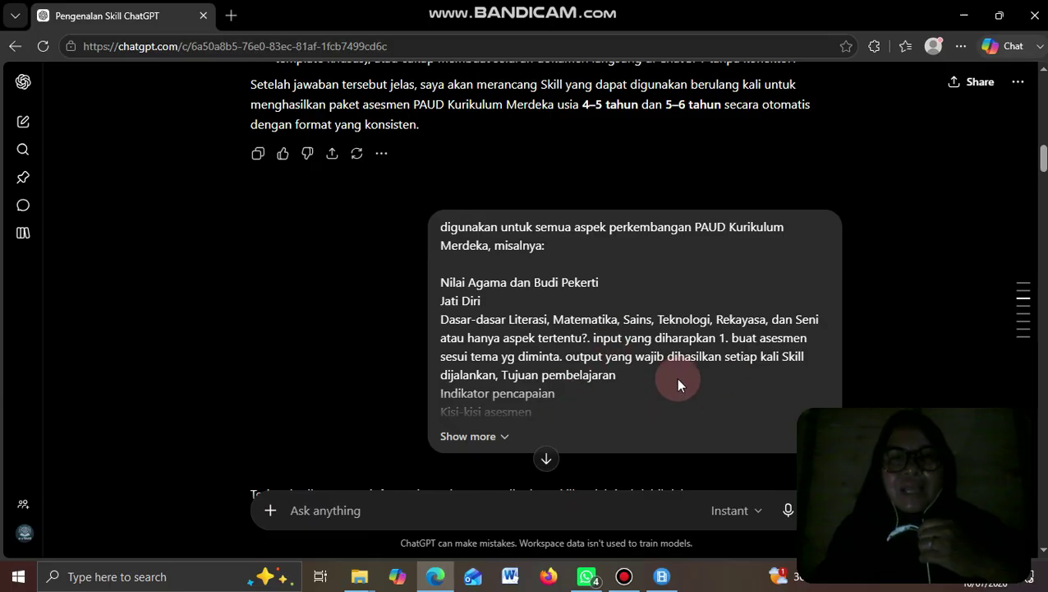
Read ChatGPT's follow-up questions on age coverage and document format for the PAUD assessment Skill
click(1043, 549)
drag(1042, 549, 1042, 548)
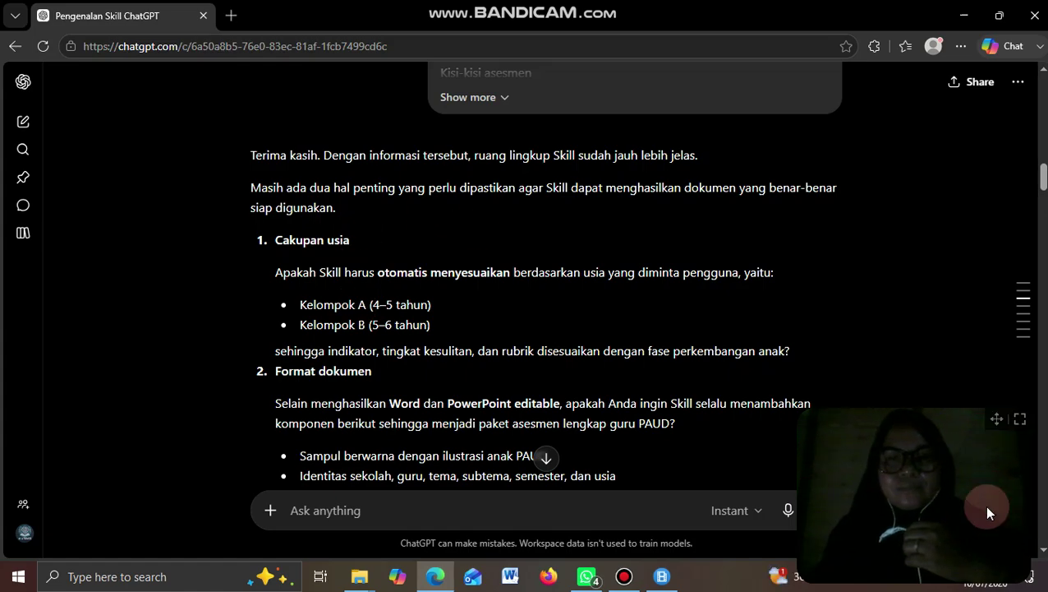
click(1044, 550)
scroll(1045, 556, down, 6)
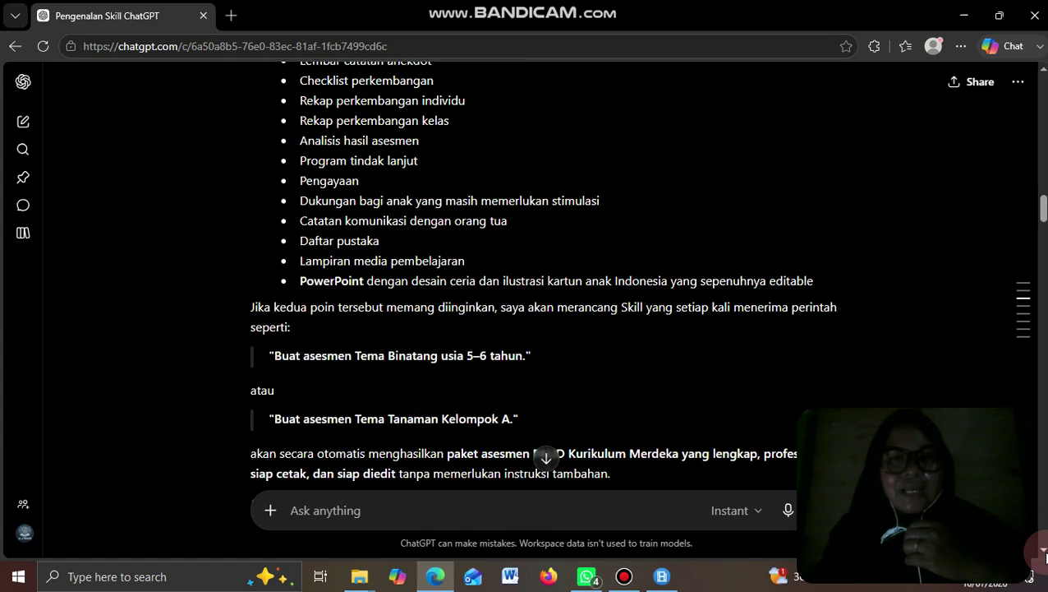
scroll(1045, 556, down, 3)
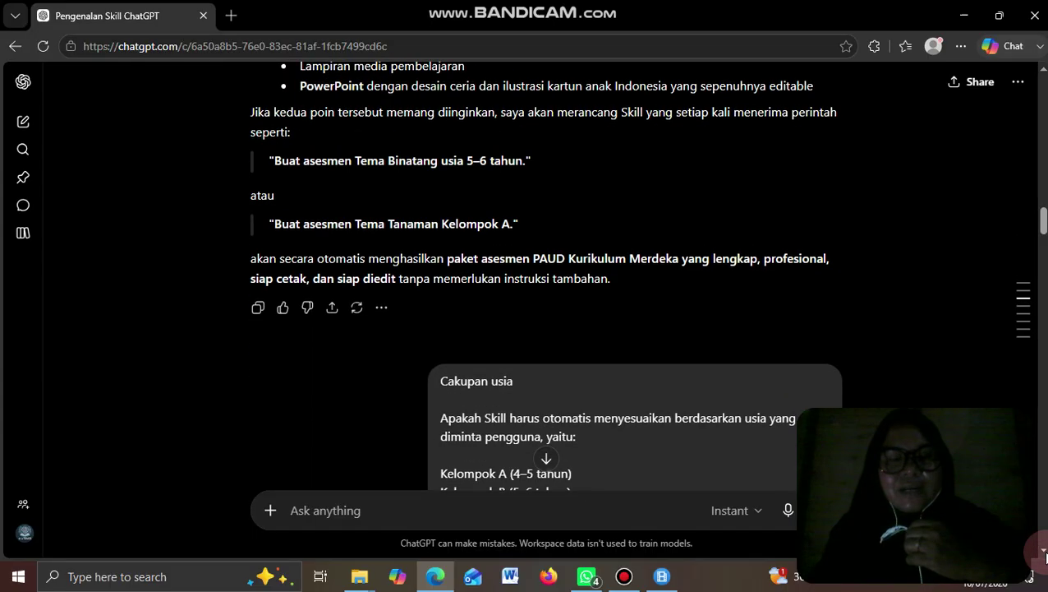
scroll(1045, 556, down, 3)
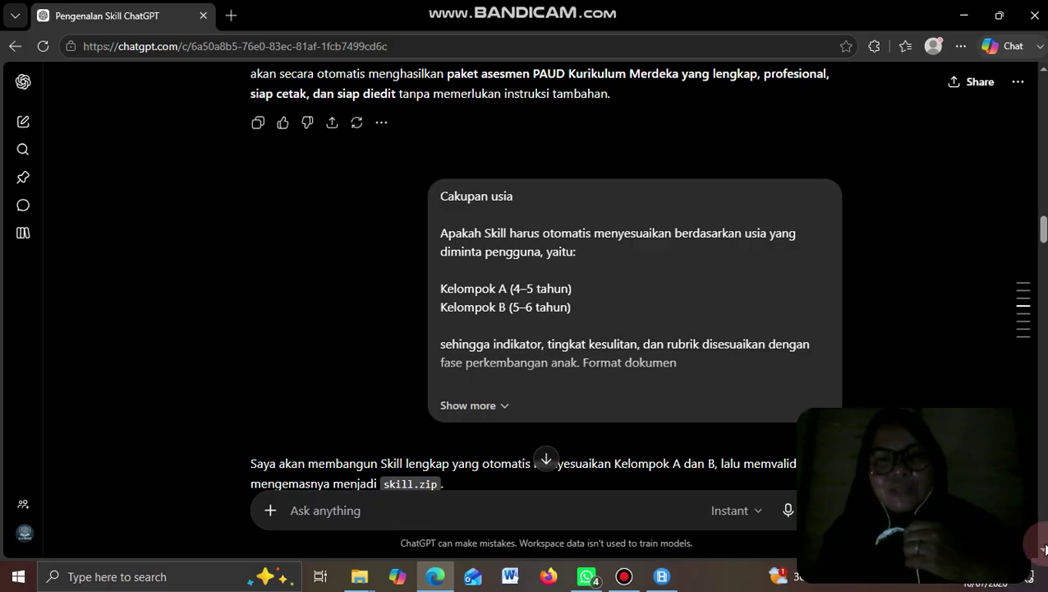
Examine the scope summary and the packaged asesmen-paud-kurikulum-merdeka Skill in the conversation
scroll(1041, 552, down, 3)
scroll(1045, 556, down, 4)
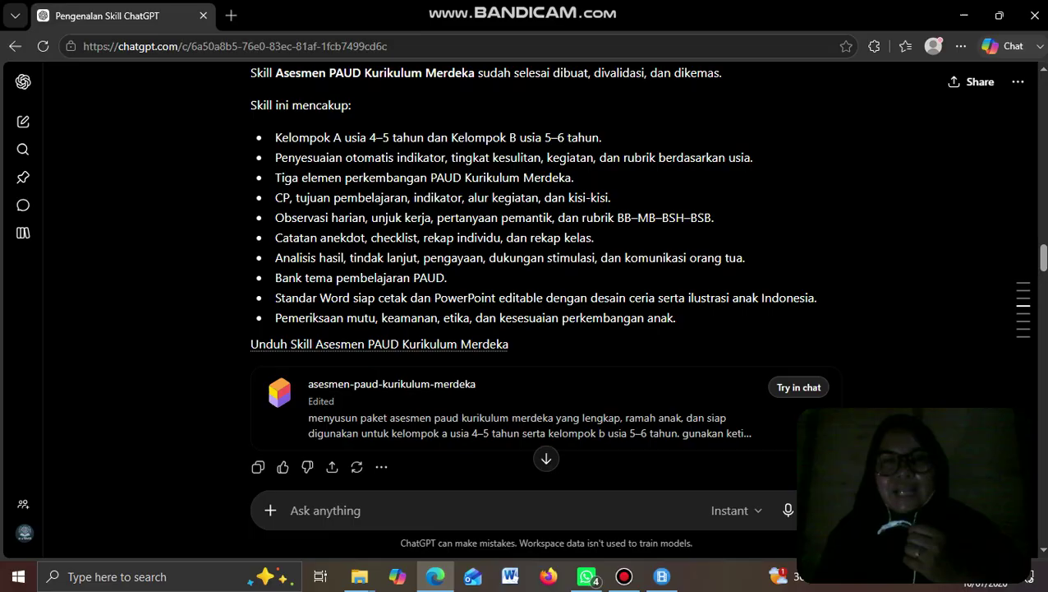
scroll(546, 280, down, 15)
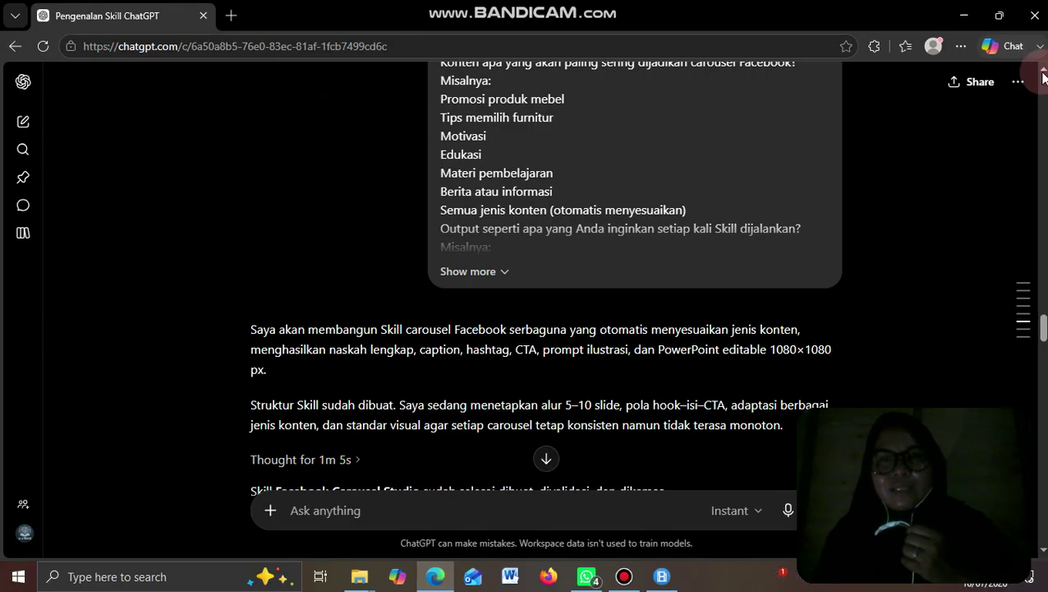
scroll(1044, 75, up, 8)
scroll(1044, 75, up, 8)
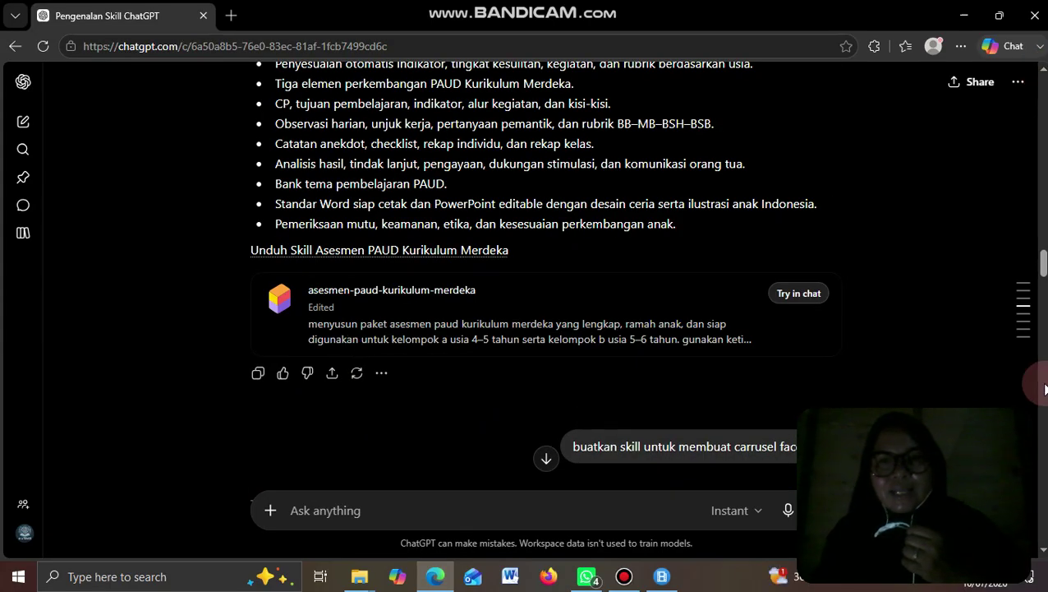
Review the Facebook carousel Skill request, ChatGPT's questions on content and output, and the facebook-carousel-studio Skill
scroll(1042, 549, down, 3)
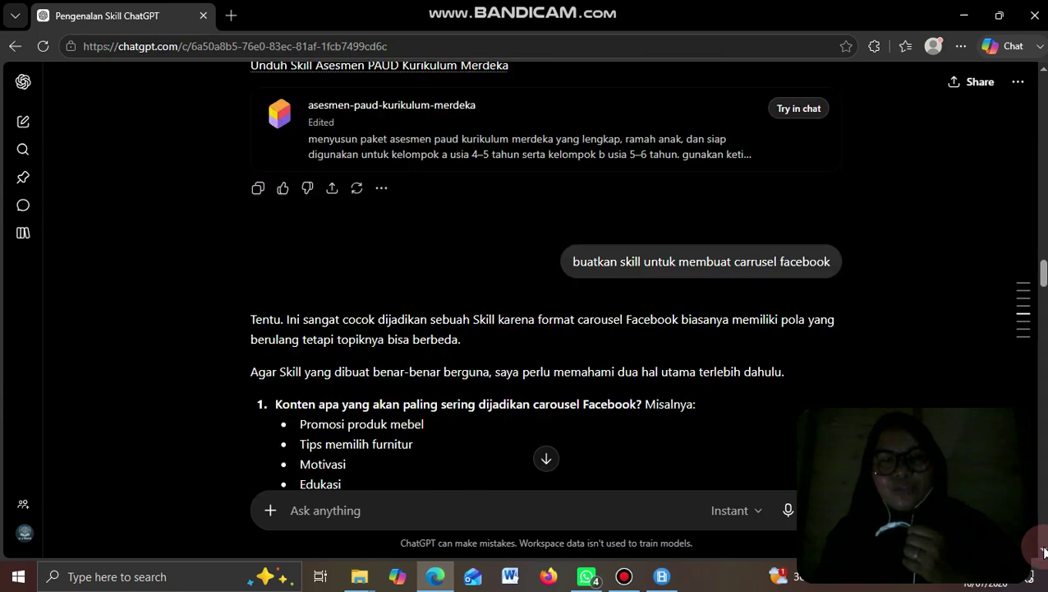
scroll(1044, 552, down, 3)
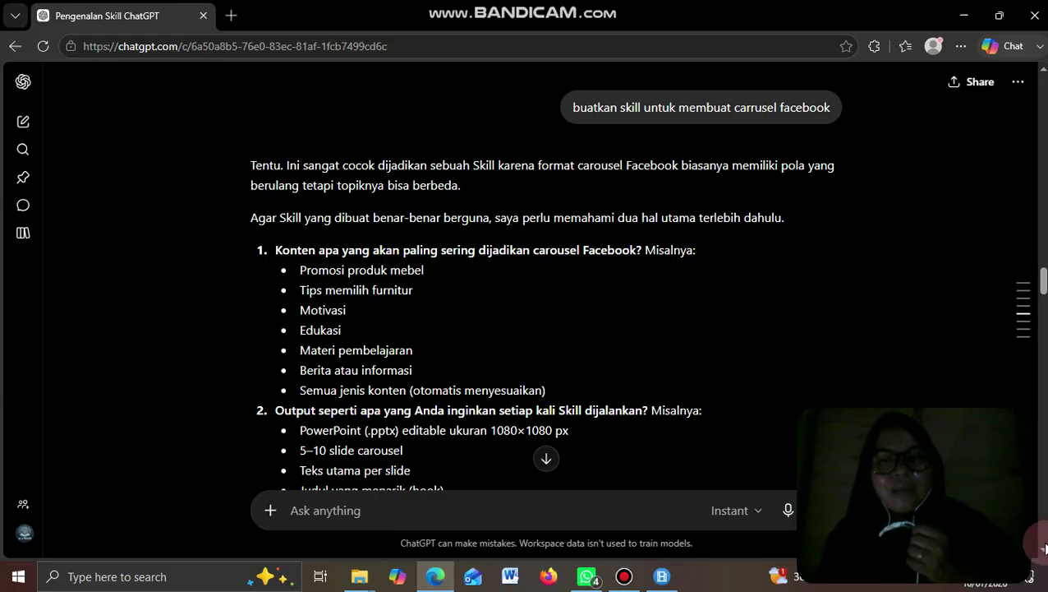
scroll(1037, 543, down, 15)
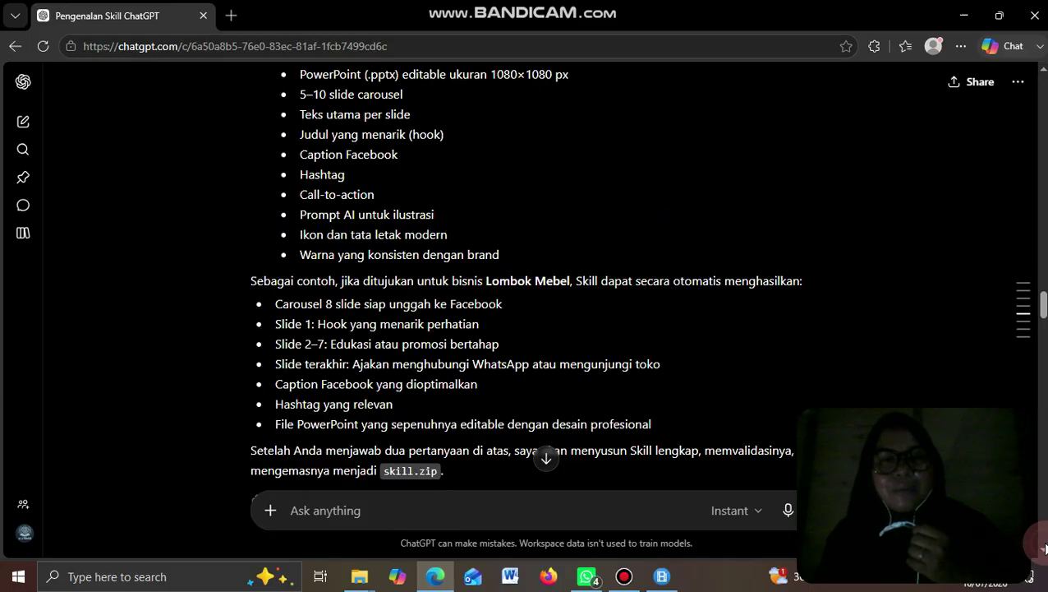
click(1044, 72)
scroll(1044, 73, up, 8)
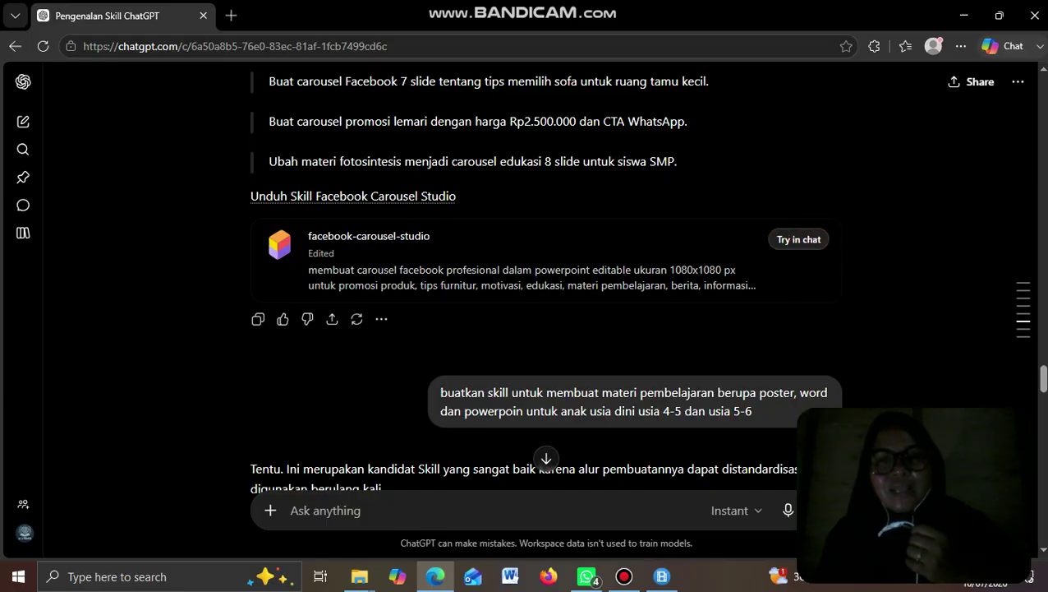
Review the request for a poster, Word and PowerPoint learning-material Skill and ChatGPT's questions on themes, contents and visual style
scroll(1045, 554, down, 5)
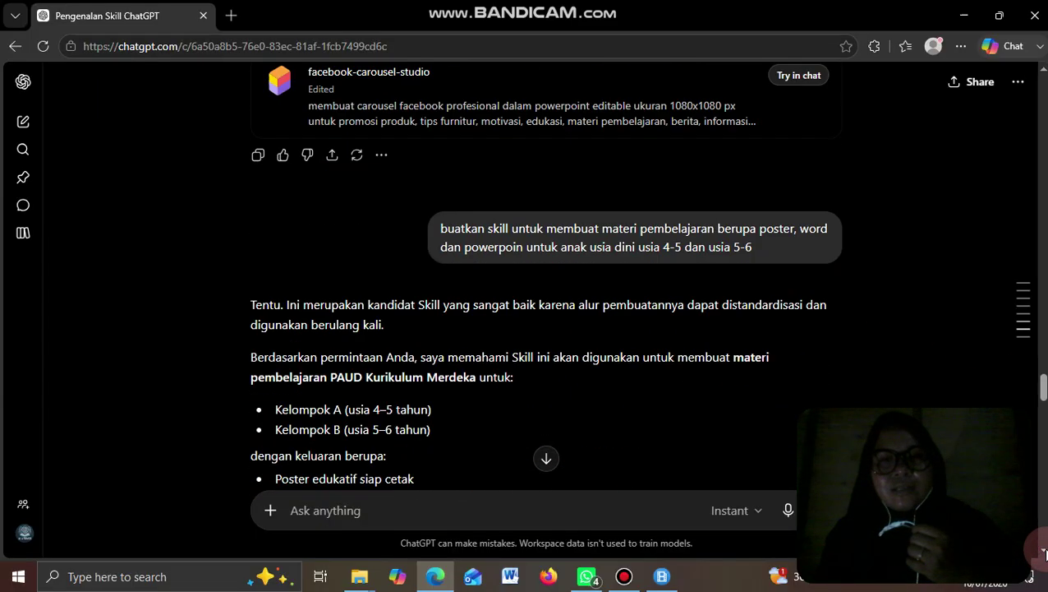
scroll(1044, 552, down, 6)
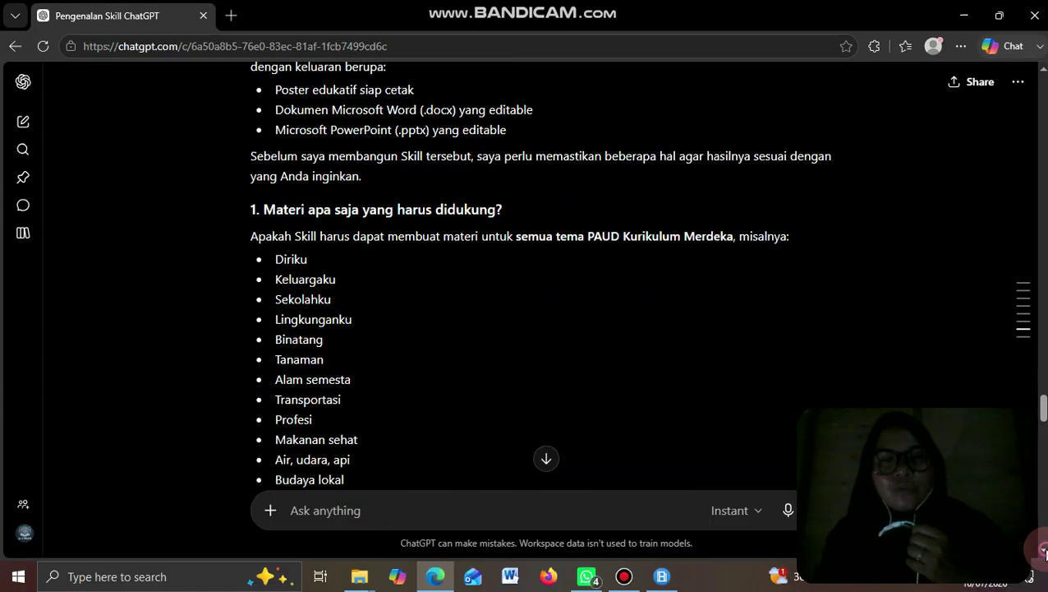
scroll(1045, 554, down, 7)
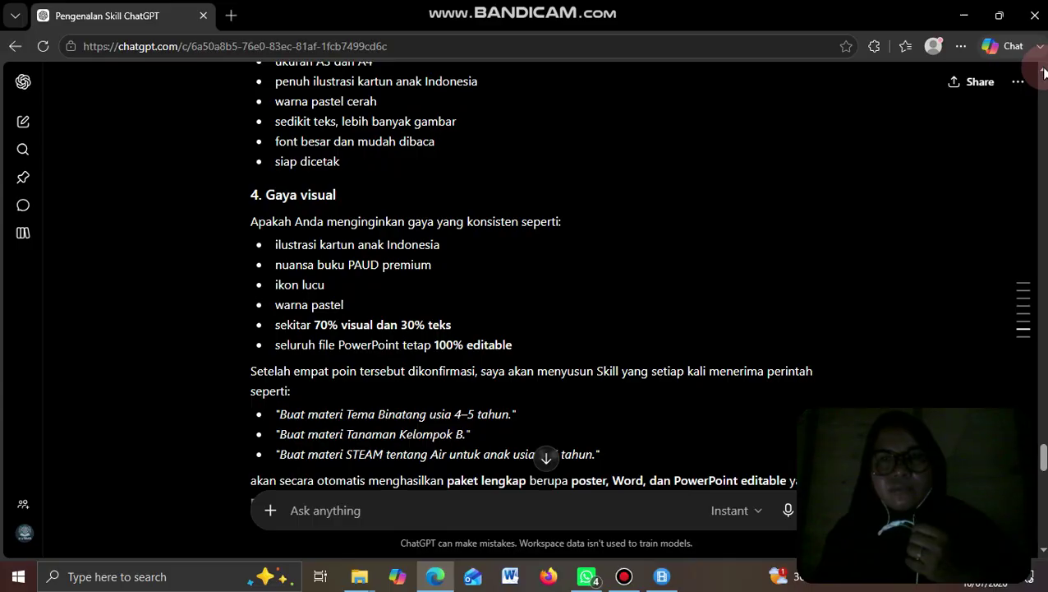
scroll(1044, 72, up, 12)
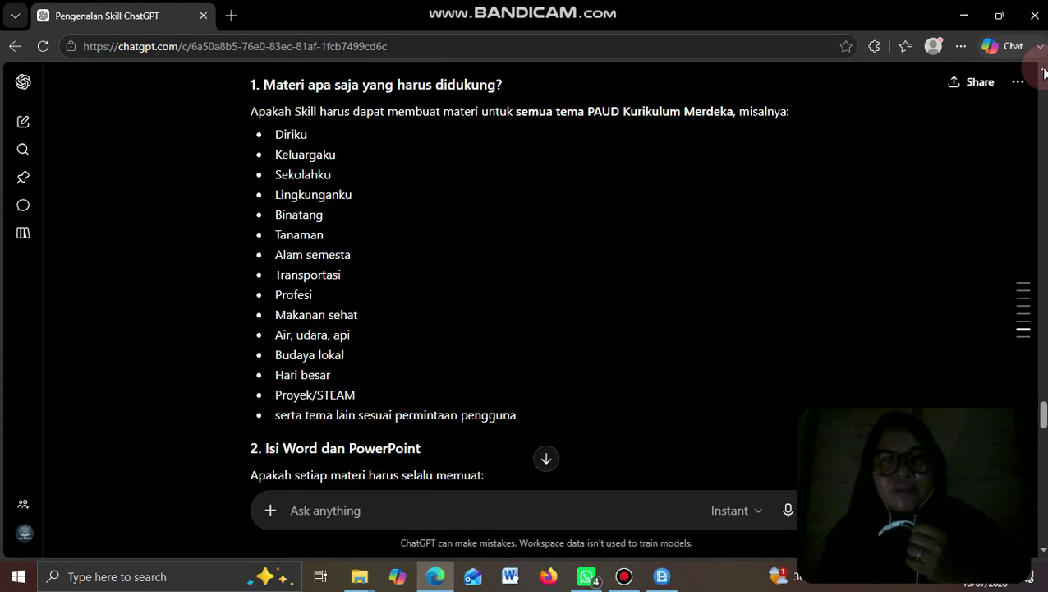
scroll(1044, 72, up, 3)
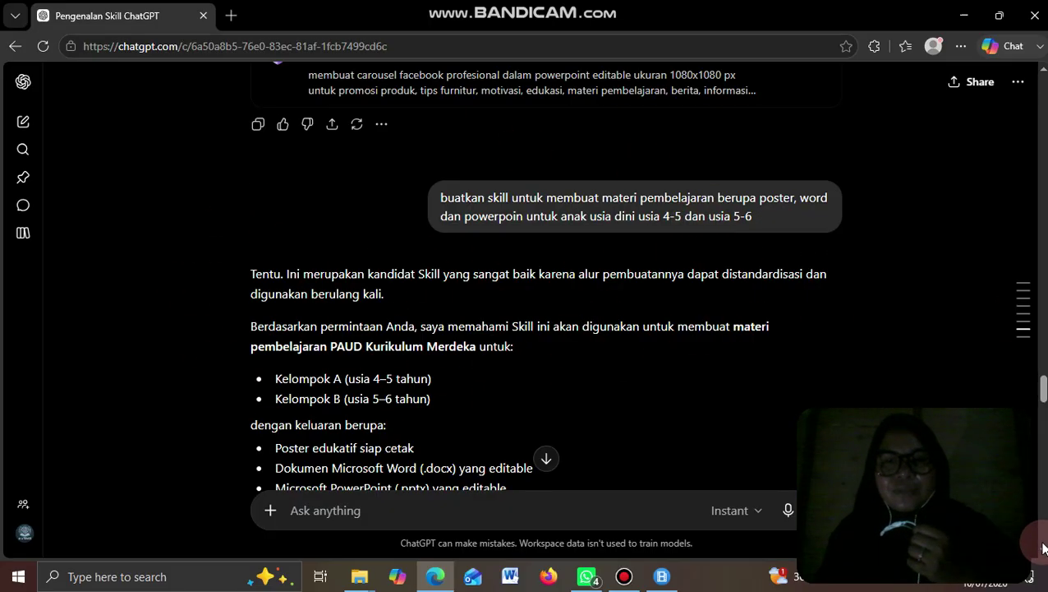
Examine the reply to those questions and the packaged materi-pembelajaran-paud-visual Skill at the end of the conversation
scroll(1044, 548, down, 20)
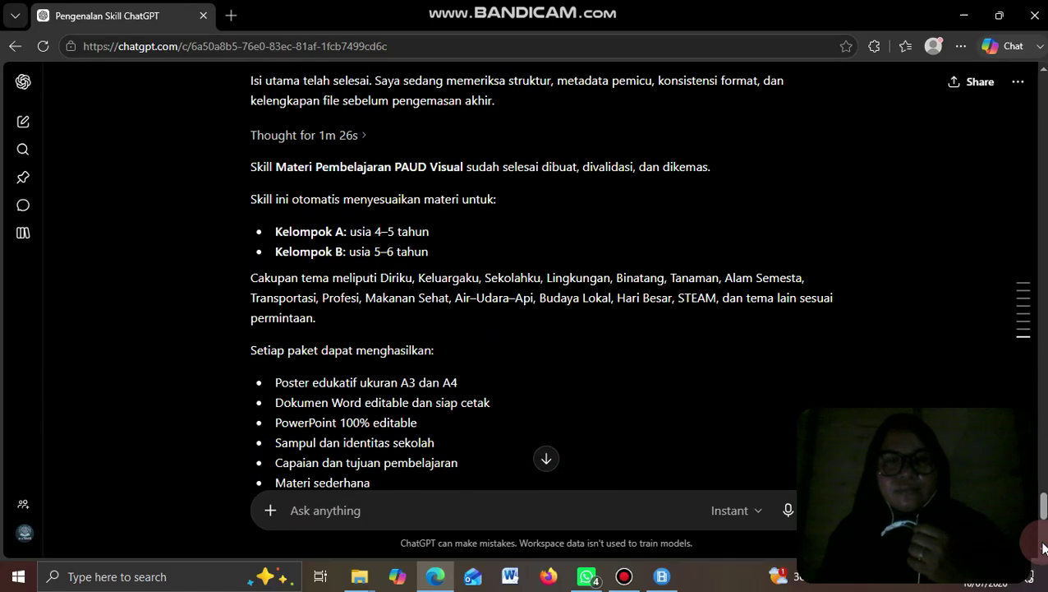
scroll(1044, 73, up, 6)
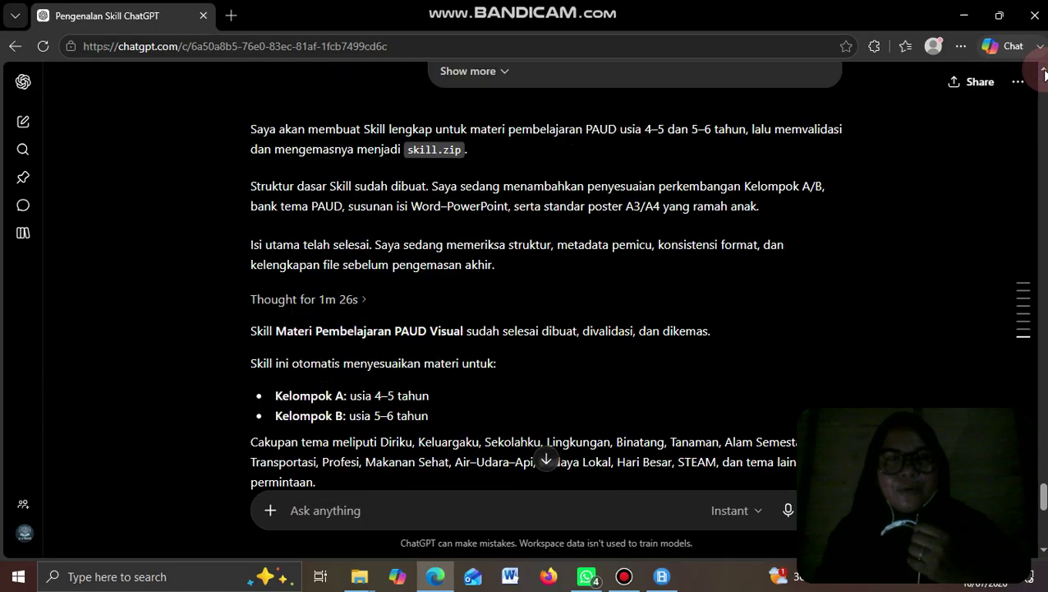
scroll(1044, 73, up, 3)
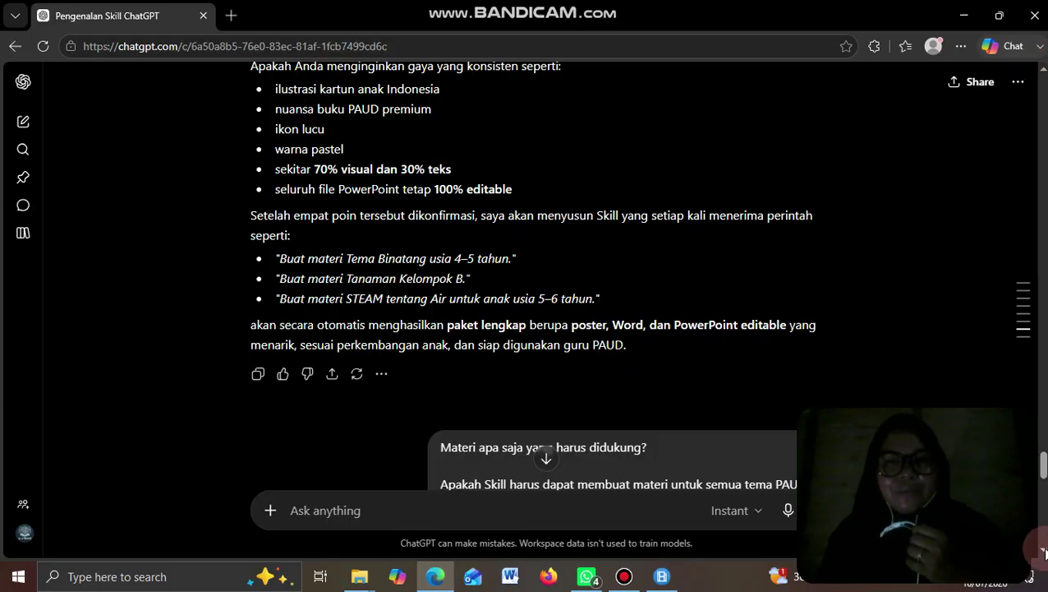
scroll(1044, 550, down, 6)
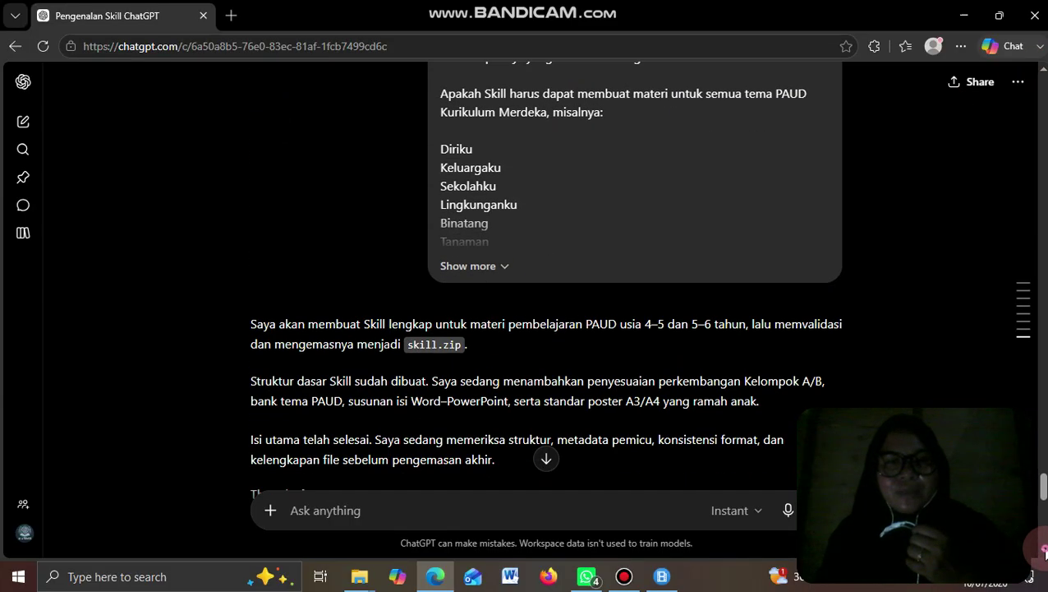
scroll(1043, 551, down, 2)
scroll(1044, 550, down, 6)
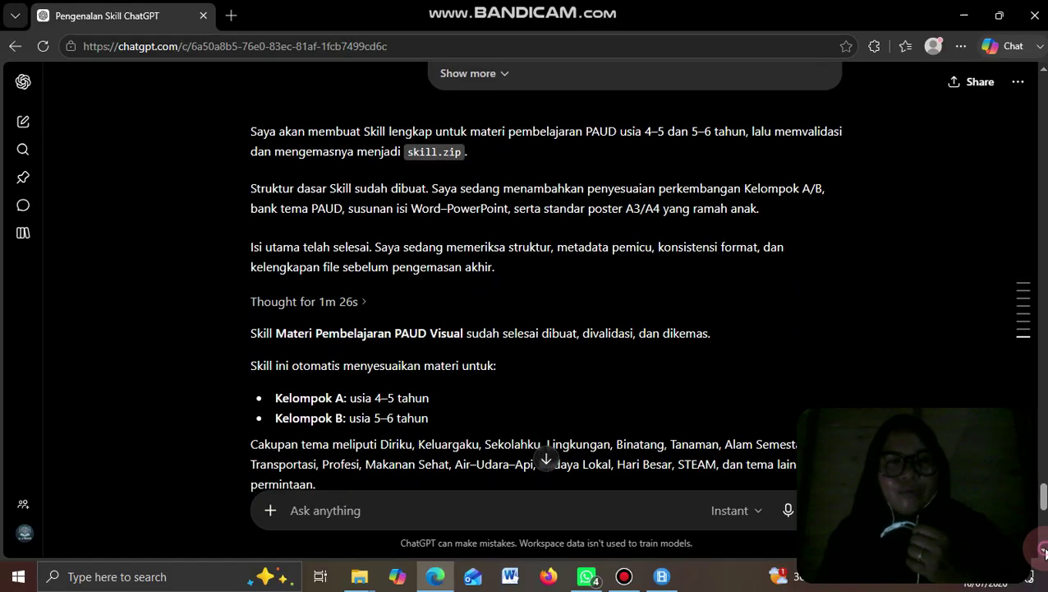
scroll(1043, 550, down, 1)
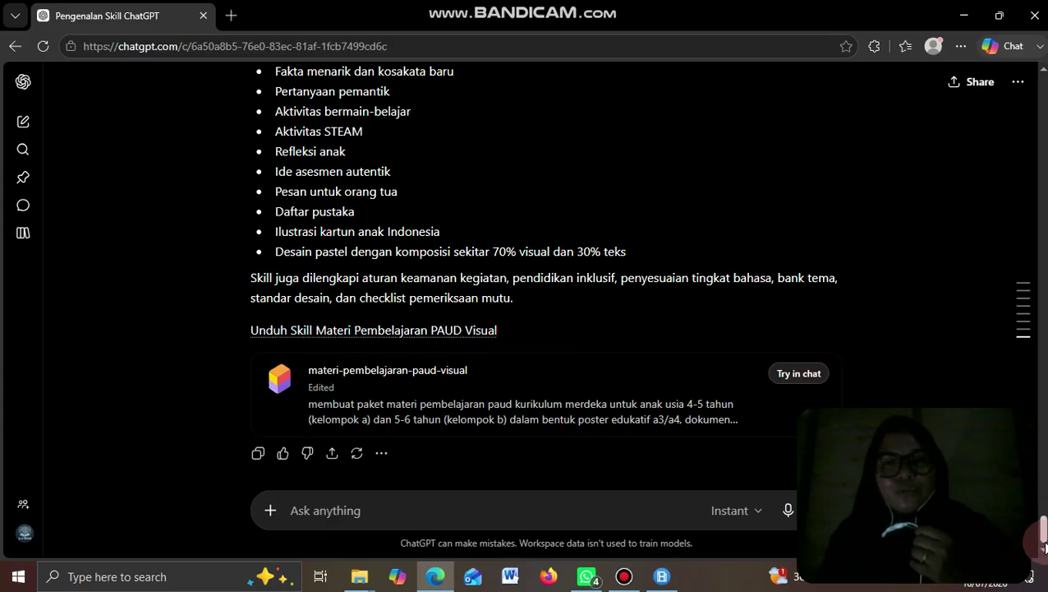
scroll(1045, 552, down, 1)
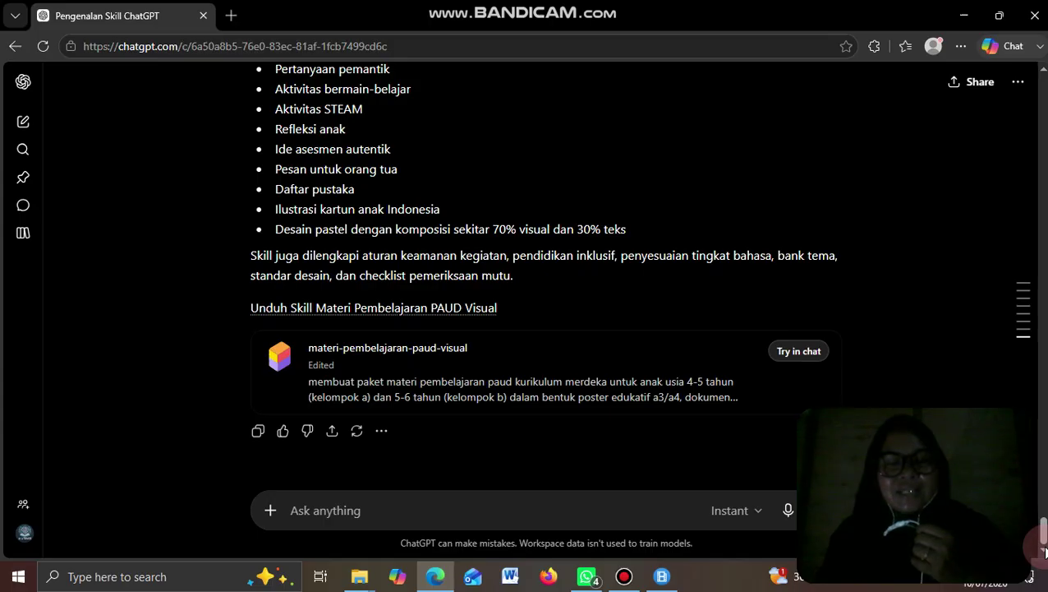